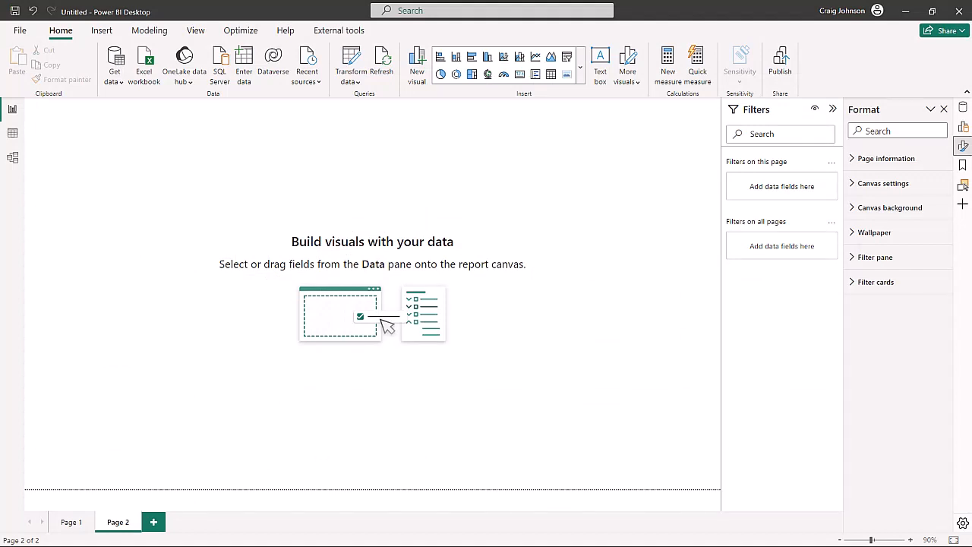
Step: Insert a scatter chart on Page 2, enlarge it to over twice its width, and position it near the middle of the canvas
left_click(582, 67)
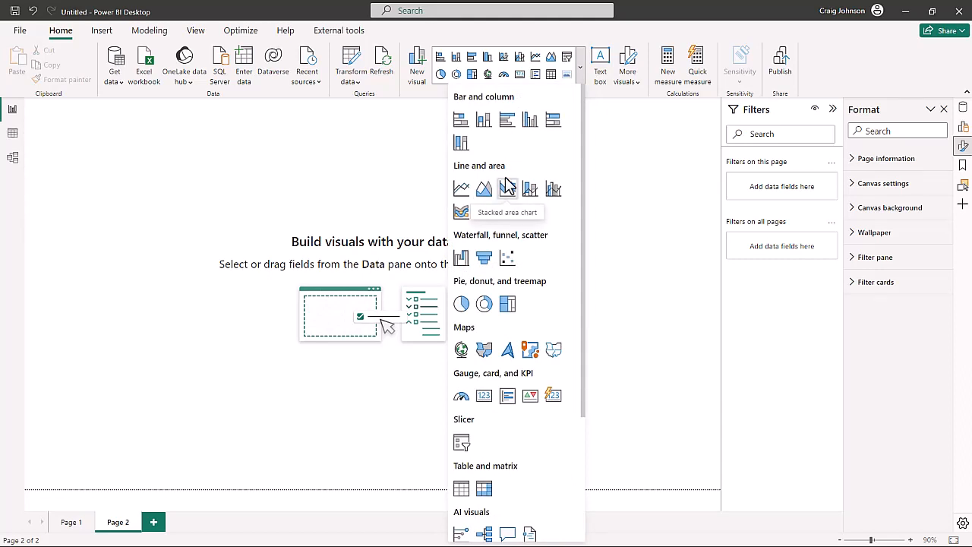
left_click(508, 259)
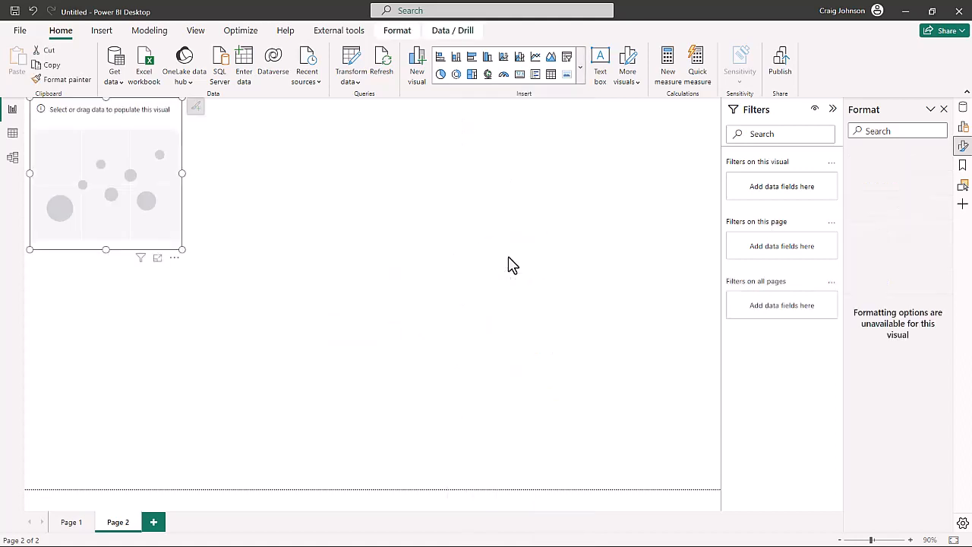
left_click_drag(183, 249, 437, 402)
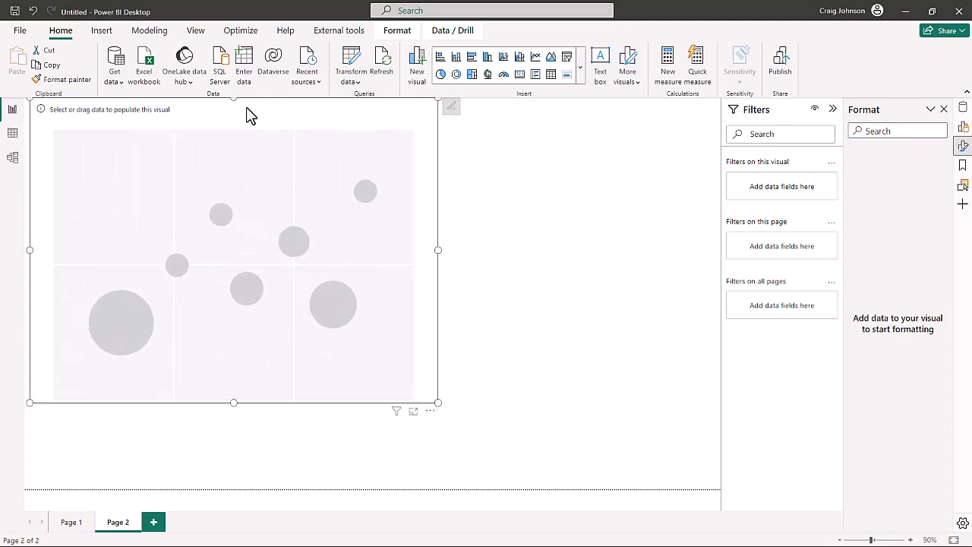
left_click_drag(261, 119, 414, 148)
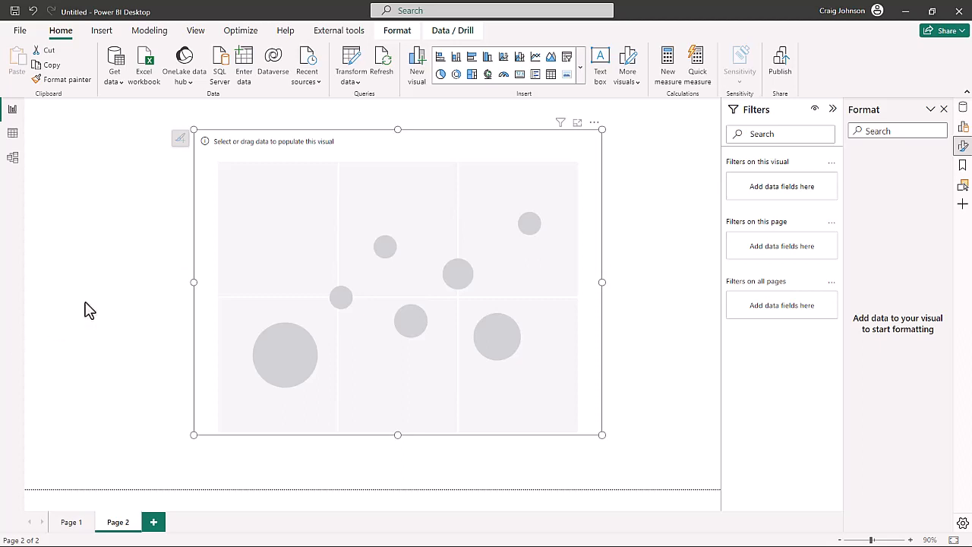
Step: Assign PF to the scatter chart's X axis, Wins to its Y axis, and Tm to its values
left_click(962, 128)
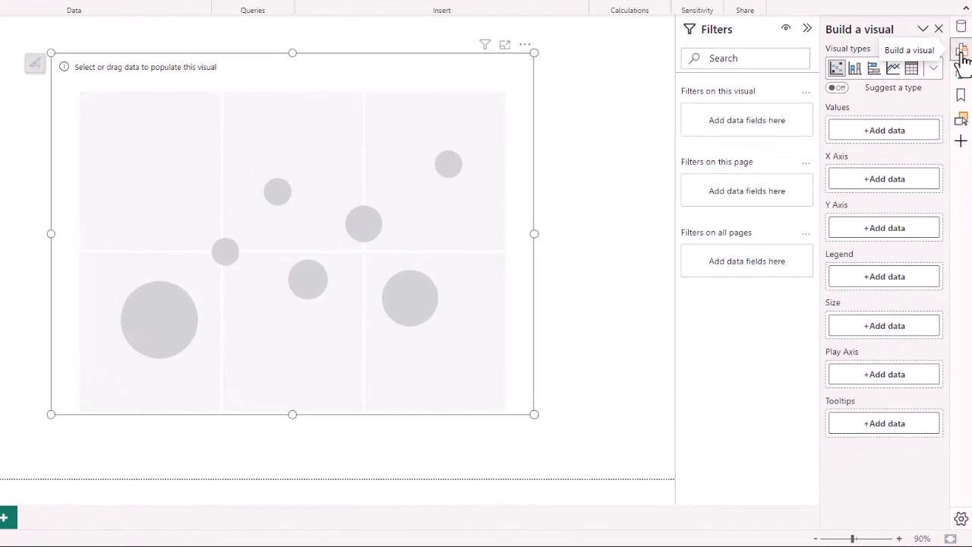
left_click(884, 182)
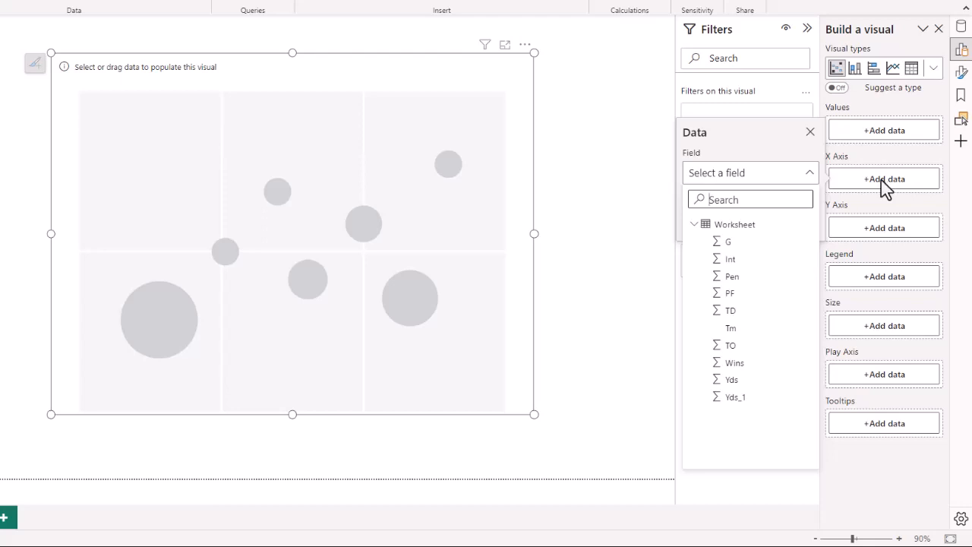
left_click(743, 298)
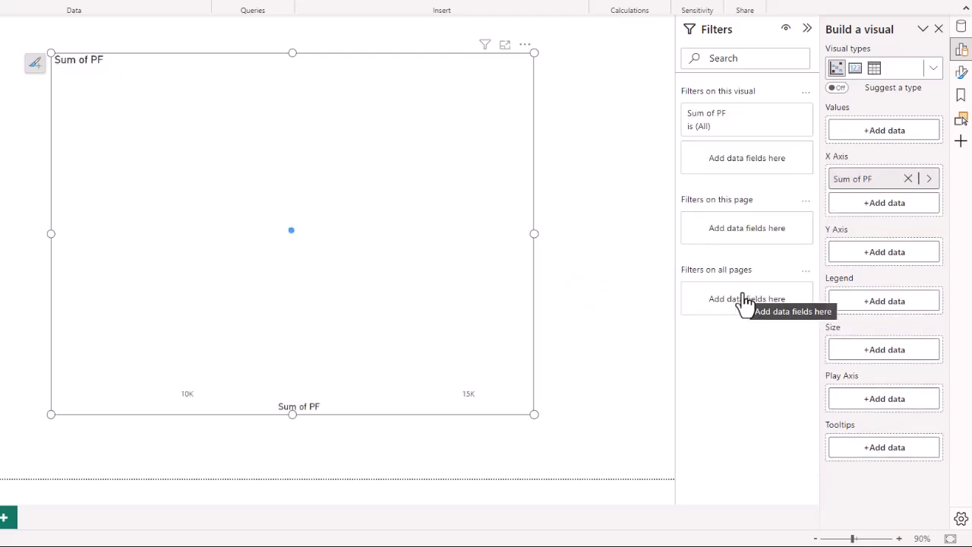
left_click(885, 254)
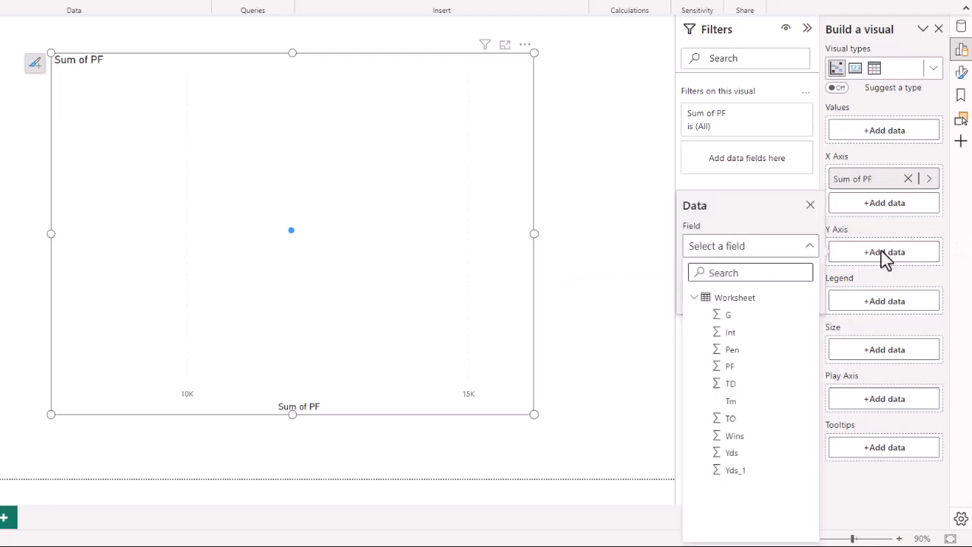
left_click(738, 440)
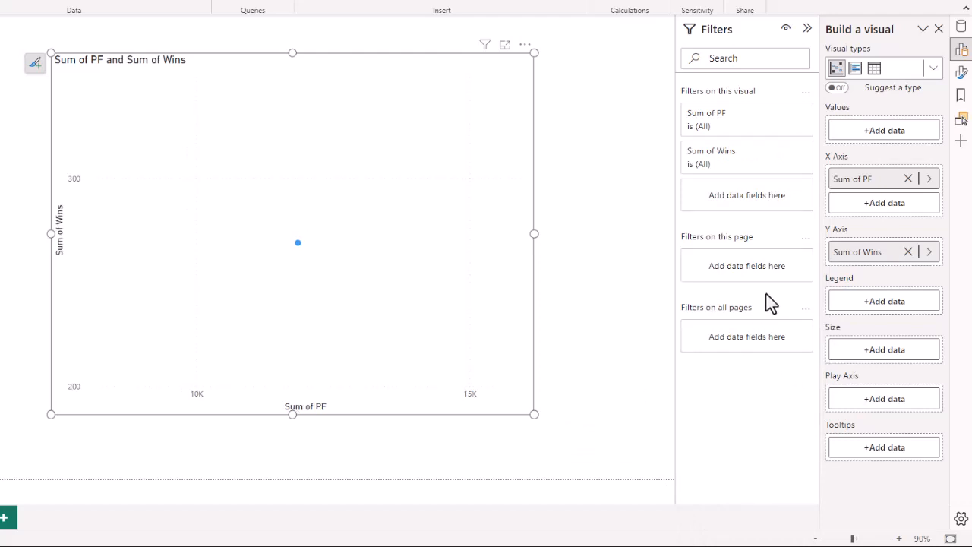
left_click(875, 135)
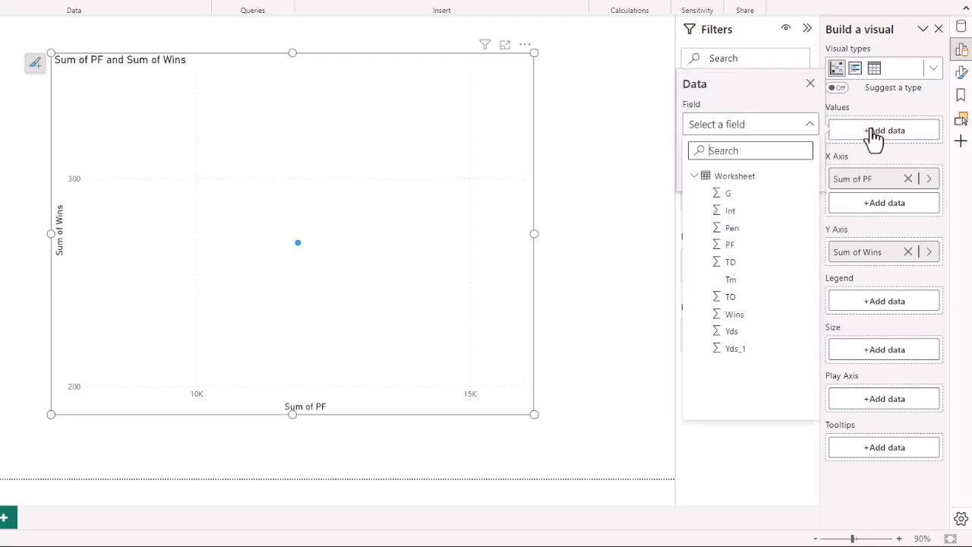
left_click(732, 281)
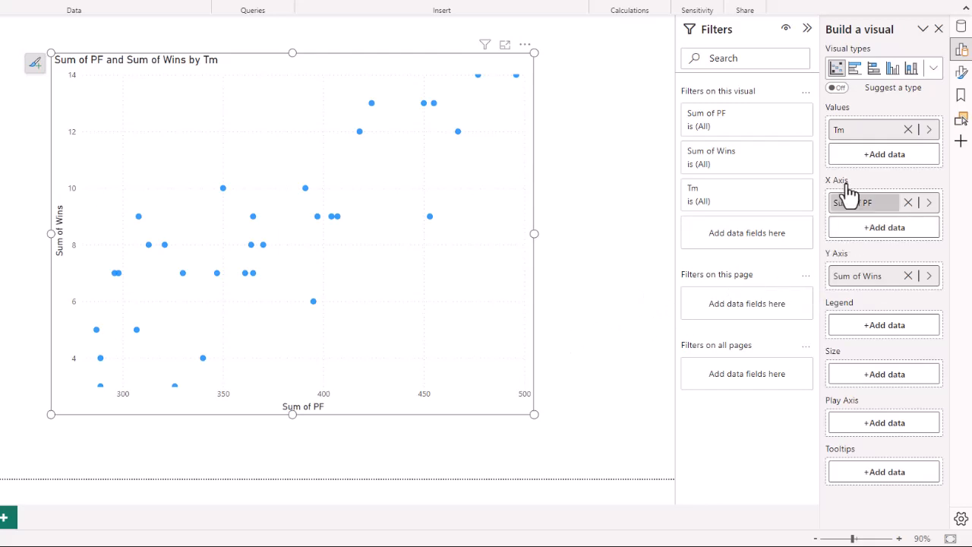
Step: Set the chart's X-axis range maximum to 525 and its Y-axis range maximum to 16
left_click(962, 74)
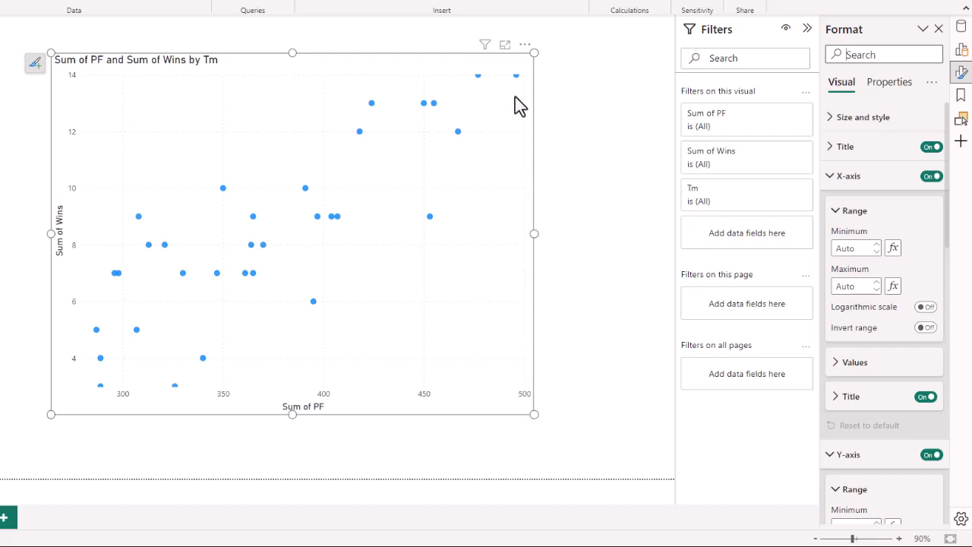
left_click(864, 285)
type("525")
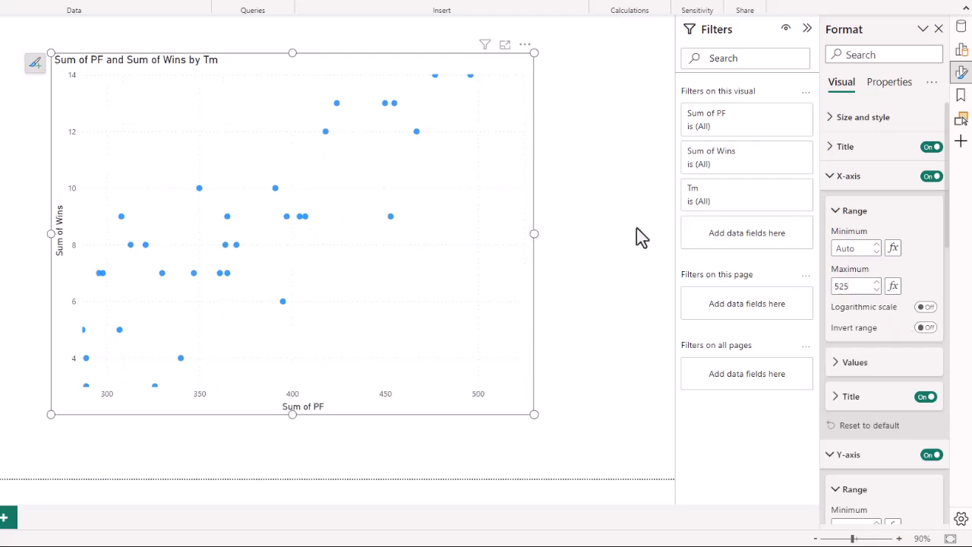
left_click(835, 213)
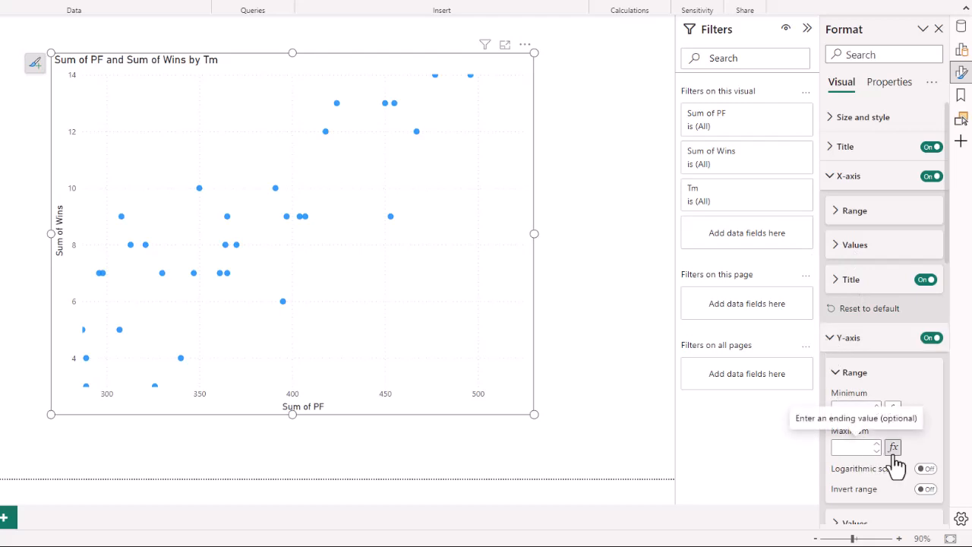
type("16")
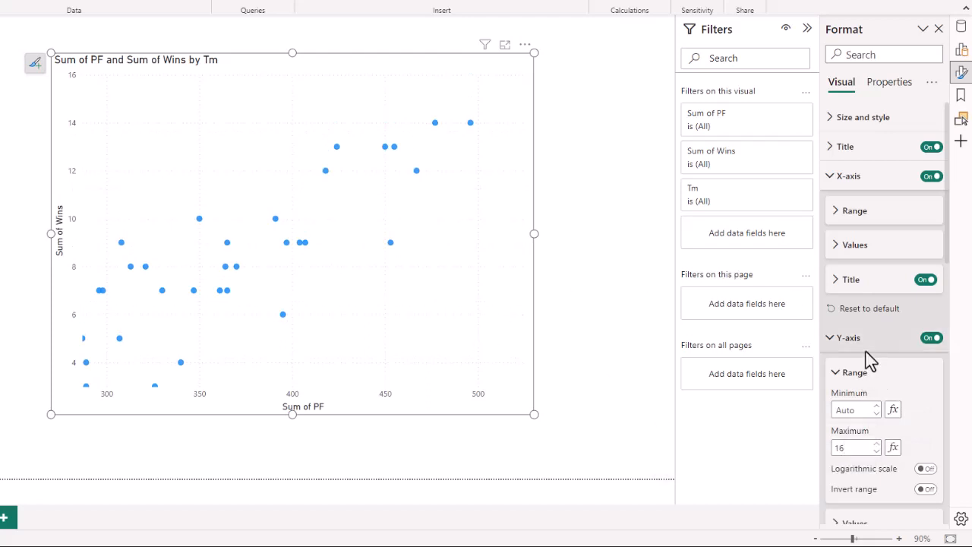
Step: Change the scatter chart's markers to squares and set their default color to a darker shade of orange
scroll(868, 360, "down", 5)
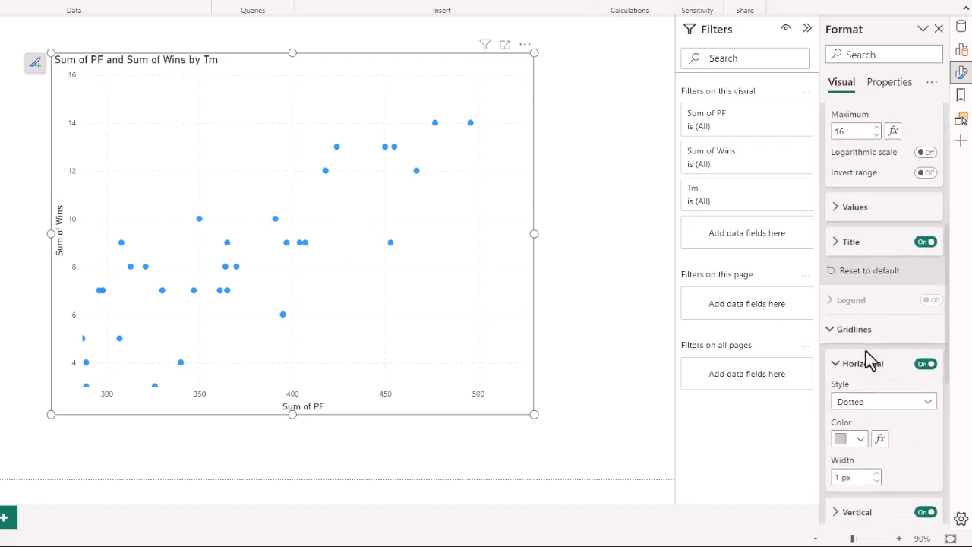
scroll(868, 360, "down", 5)
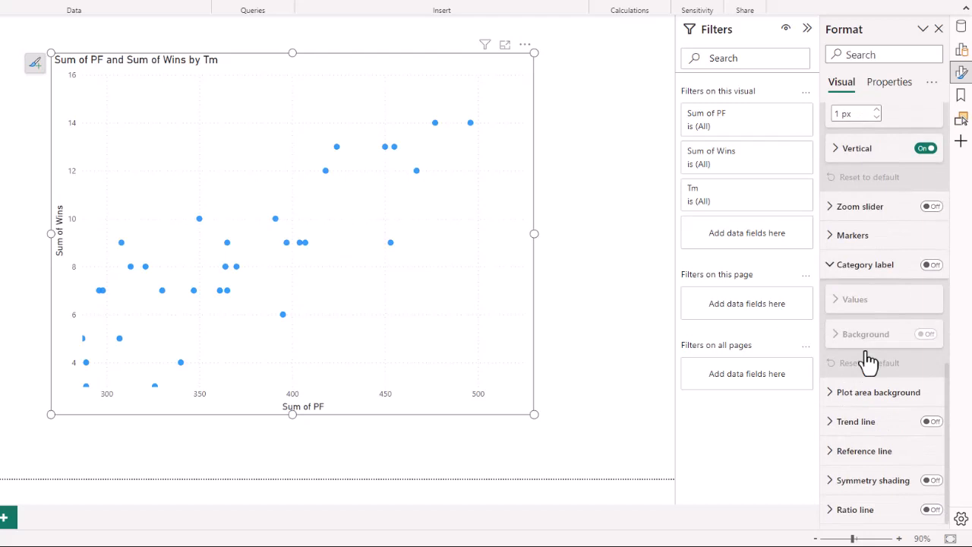
left_click(832, 237)
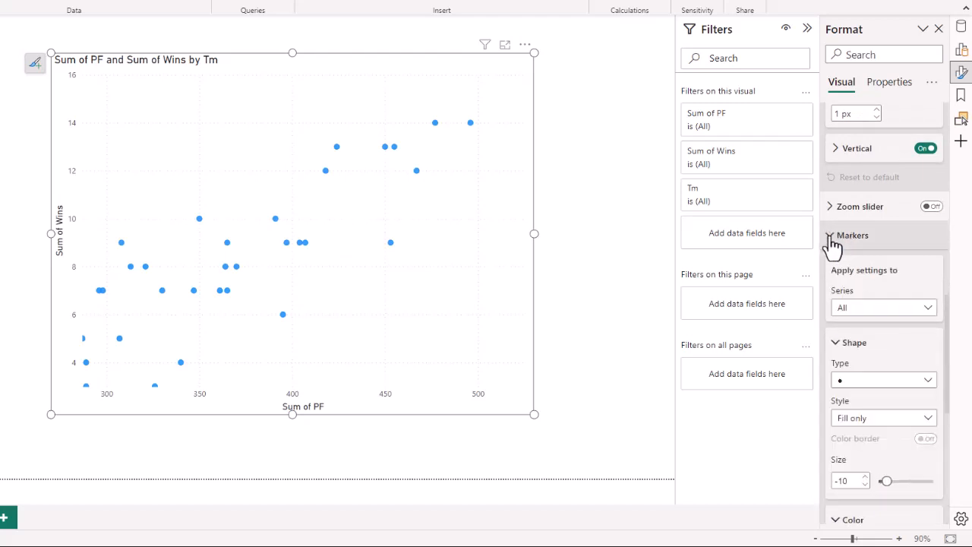
left_click(871, 383)
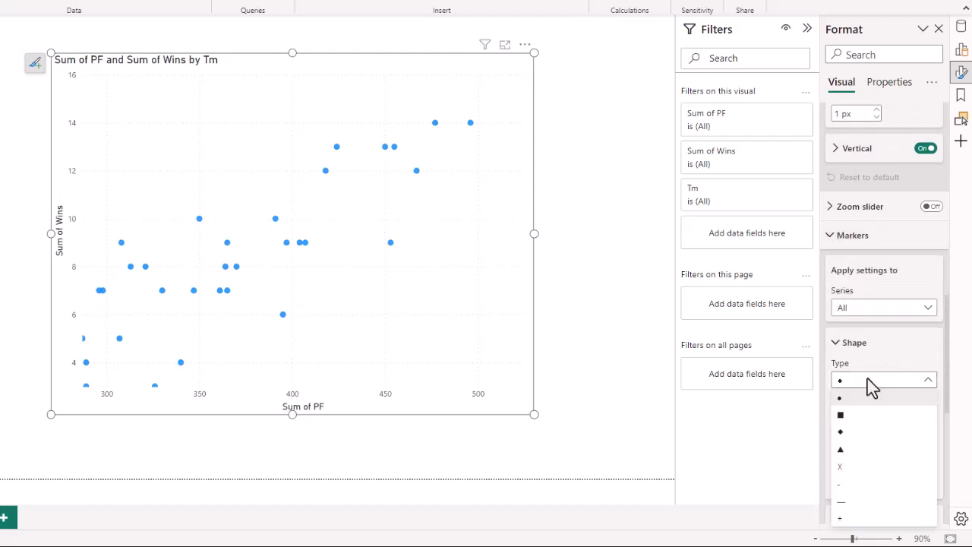
left_click(854, 426)
scroll(854, 425, "down", 3)
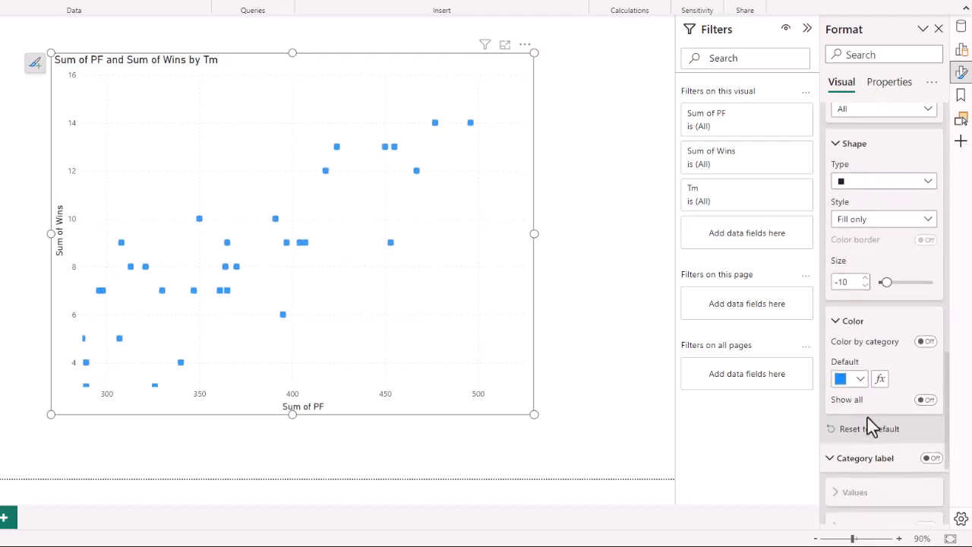
scroll(862, 448, "up", 2)
left_click(858, 476)
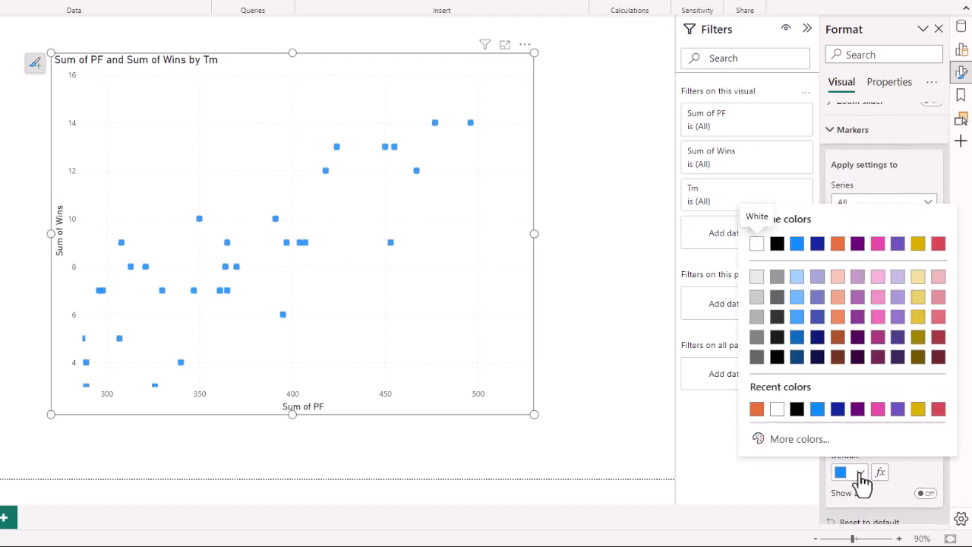
left_click(838, 338)
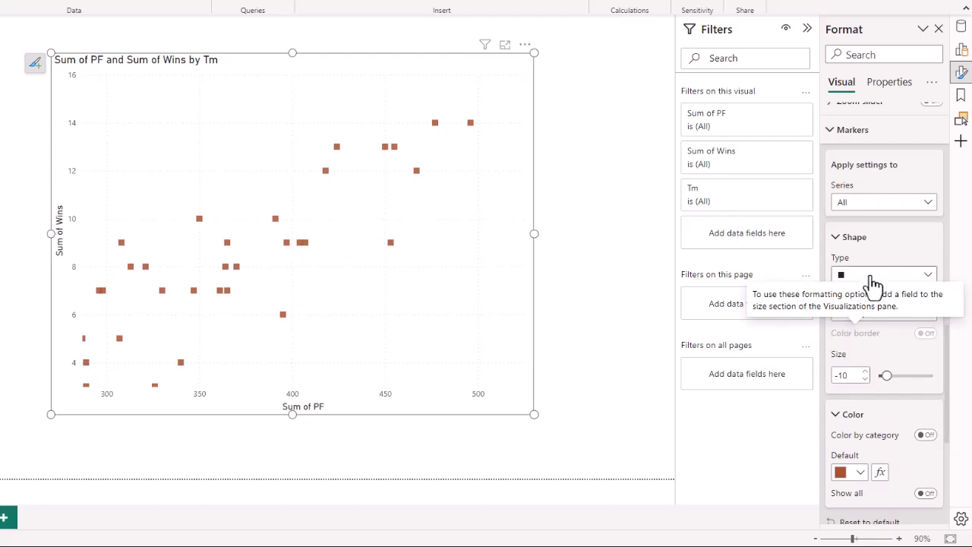
Step: Turn on the trend line for the scatter chart of points against wins
scroll(873, 281, "down", 4)
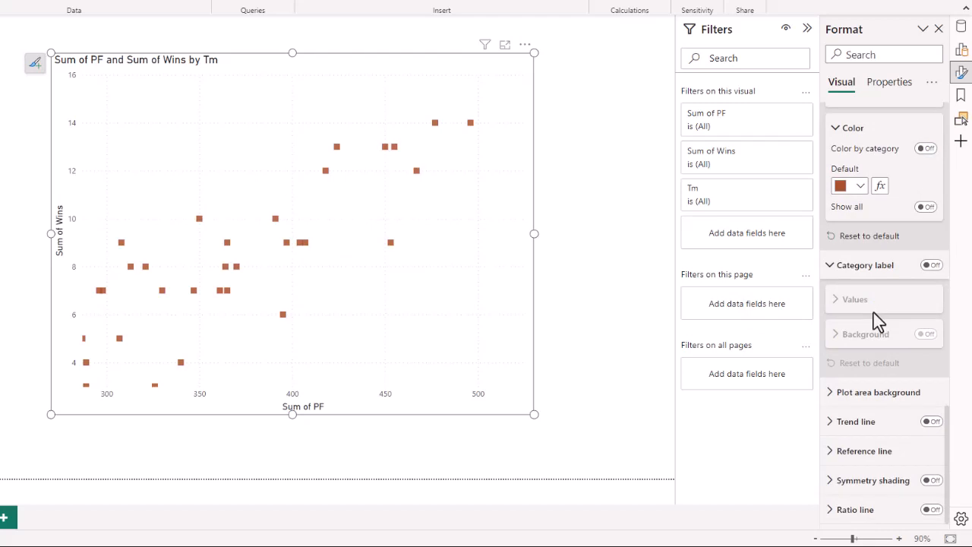
left_click(841, 428)
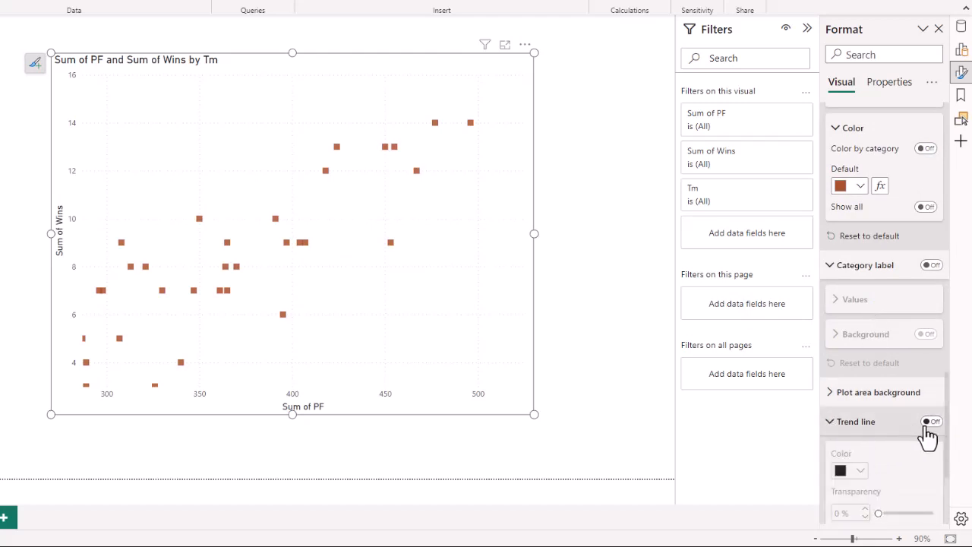
left_click(934, 425)
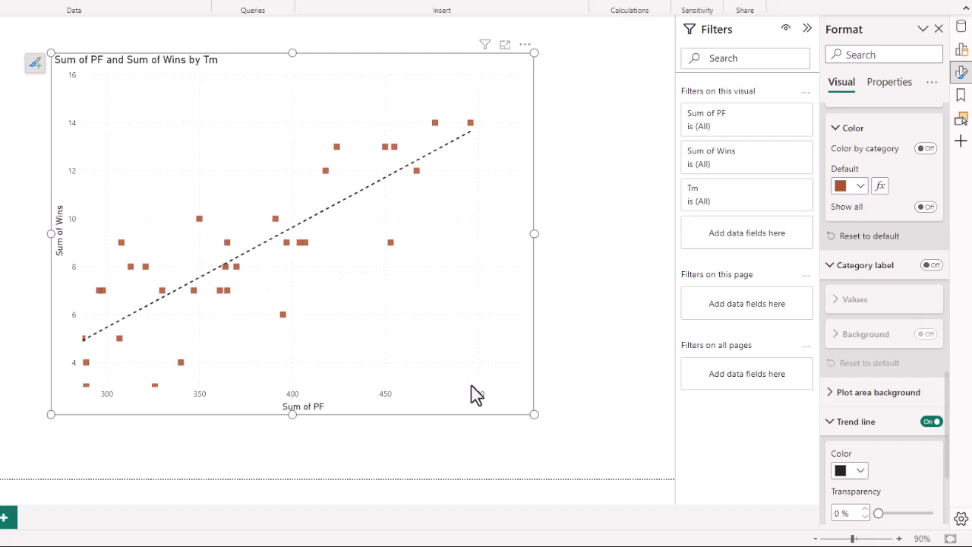
mouse_move(472, 126)
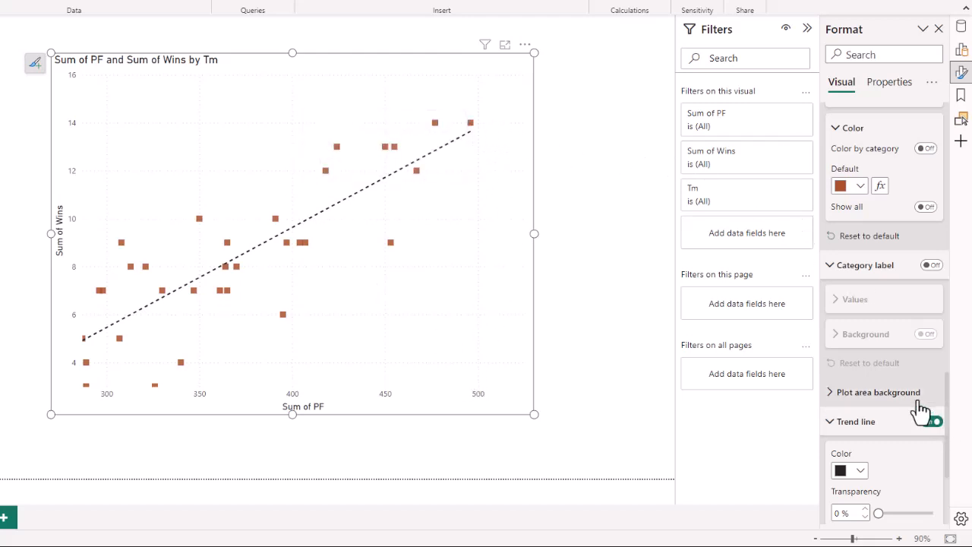
Step: Turn on category labels so the scatter chart's markers carry their team names
scroll(921, 410, "down", 2)
scroll(907, 402, "up", 7)
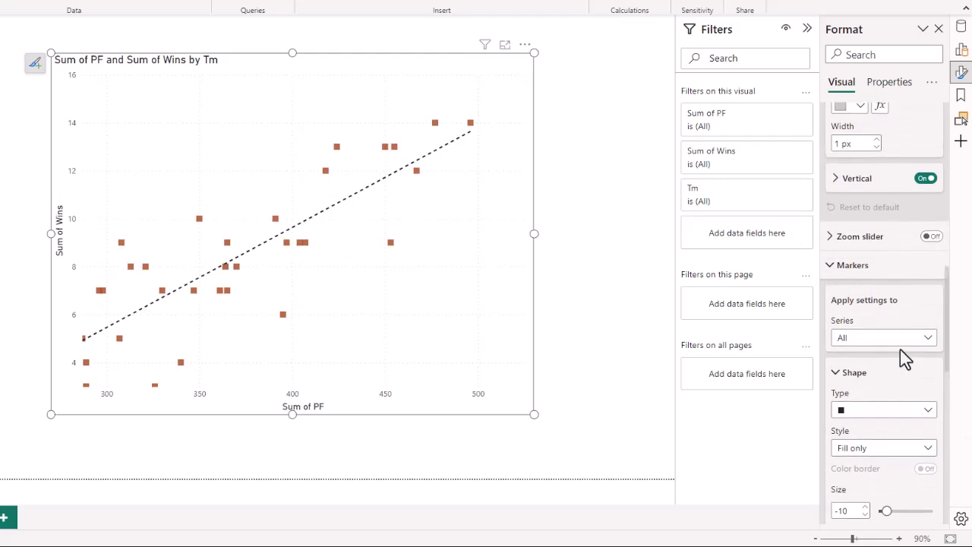
scroll(899, 349, "up", 5)
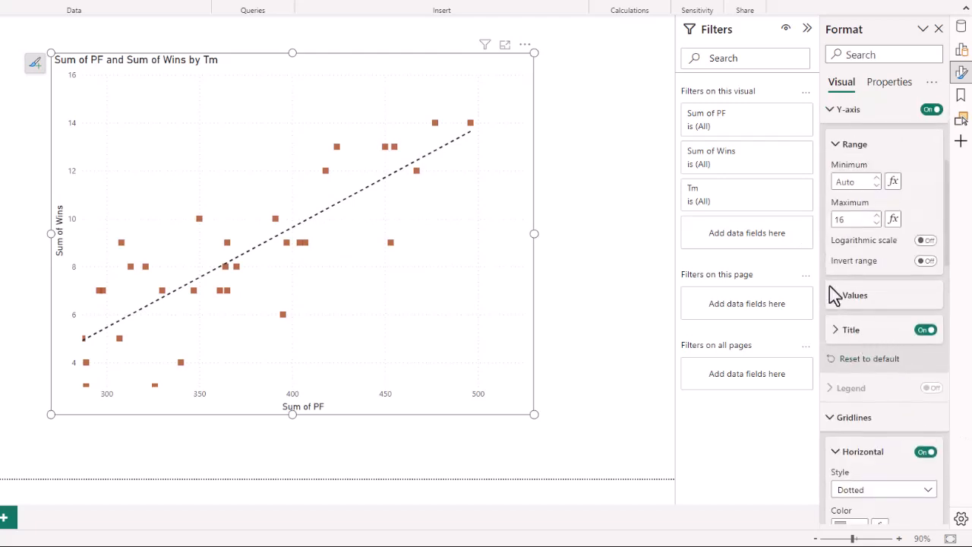
left_click(842, 295)
scroll(912, 296, "down", 5)
left_click(932, 280)
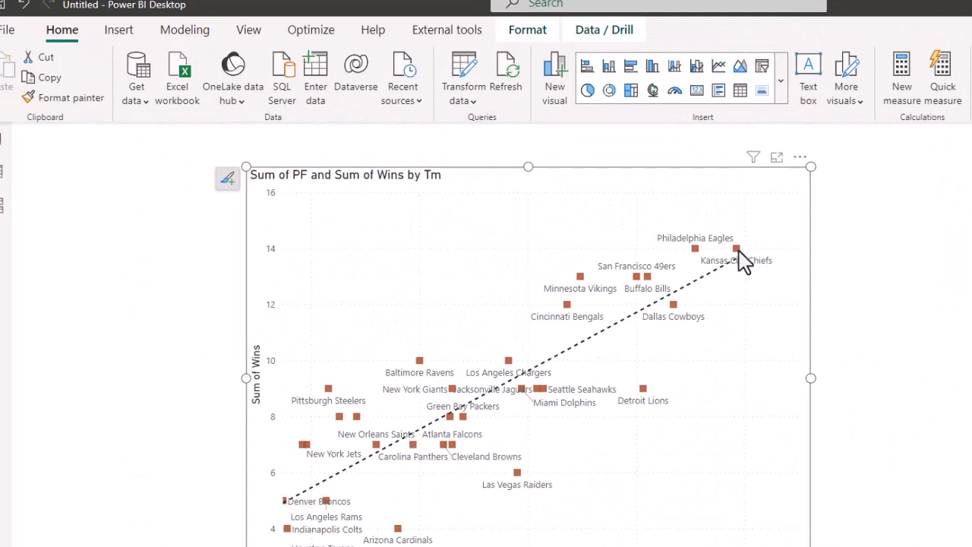
Step: Change the scatter chart's title text to "Points Scored vs Wins NFL"
mouse_move(738, 250)
mouse_move(694, 246)
type("vs Wins NF")
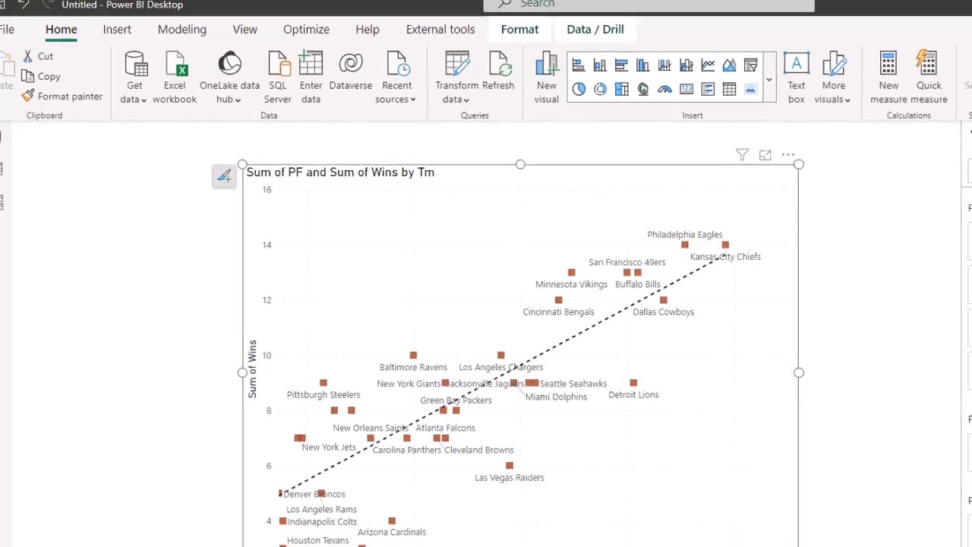
type("L")
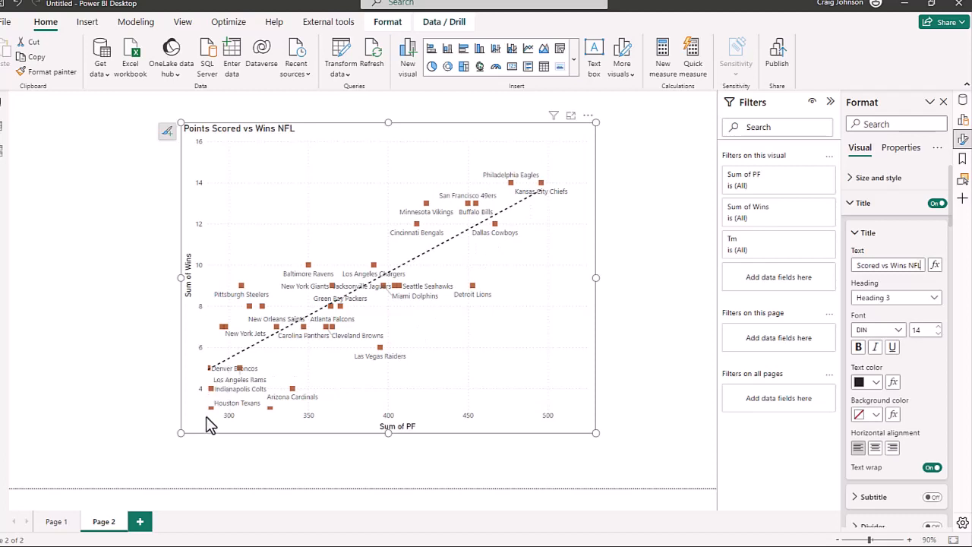
mouse_move(211, 407)
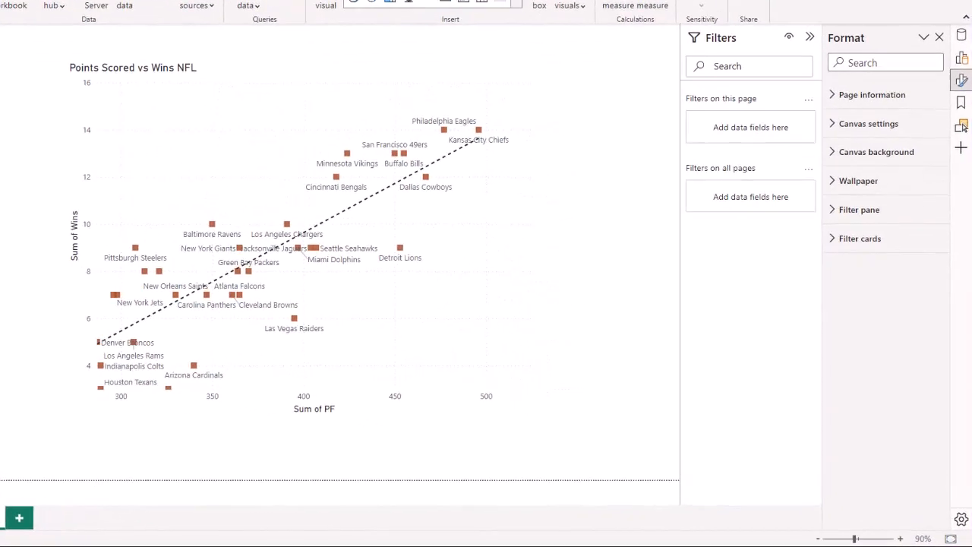
Step: Add a new report page and insert an empty scatter chart on it
left_click(19, 521)
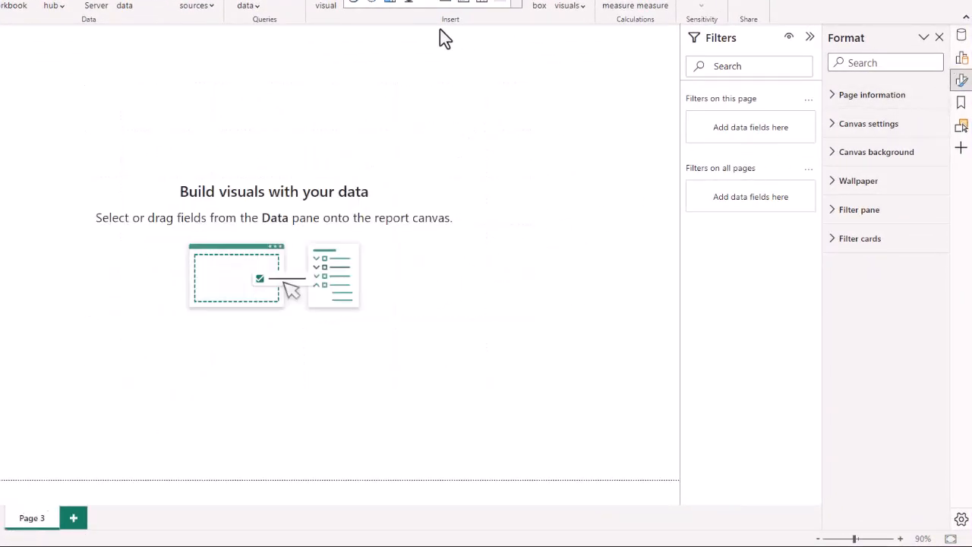
left_click(519, 3)
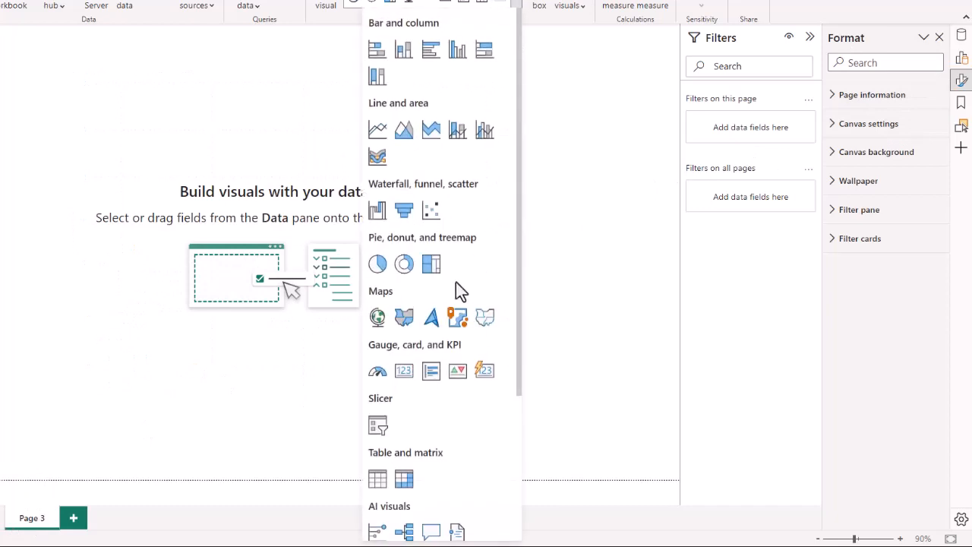
left_click(432, 211)
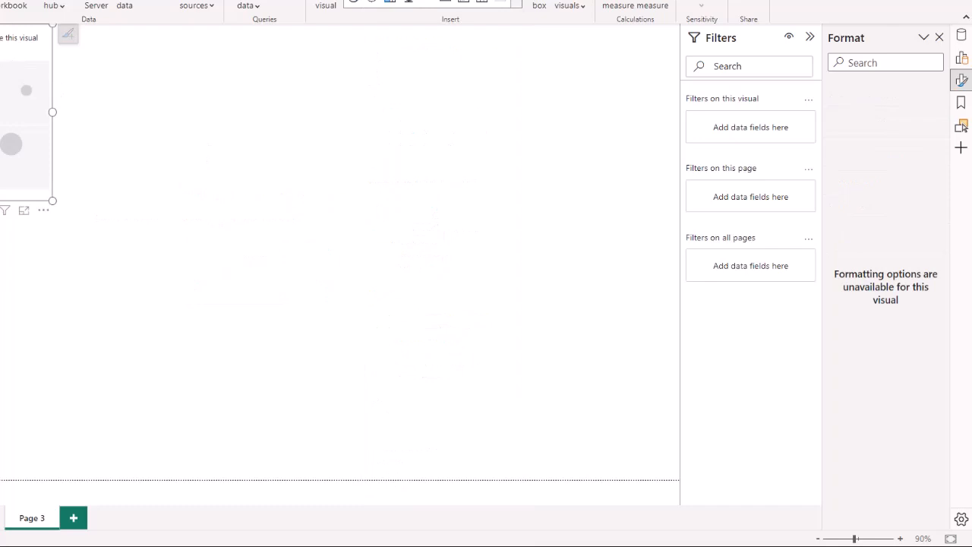
Step: Move the empty scatter chart onto the canvas, enlarge it to fill most of the page, and add Tm to its values
left_click_drag(4, 69, 158, 130)
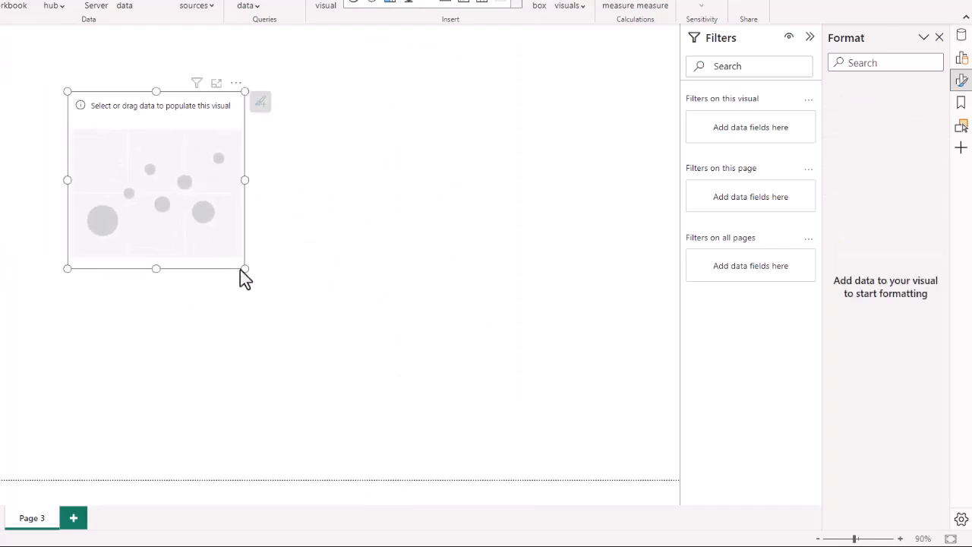
left_click_drag(242, 267, 559, 424)
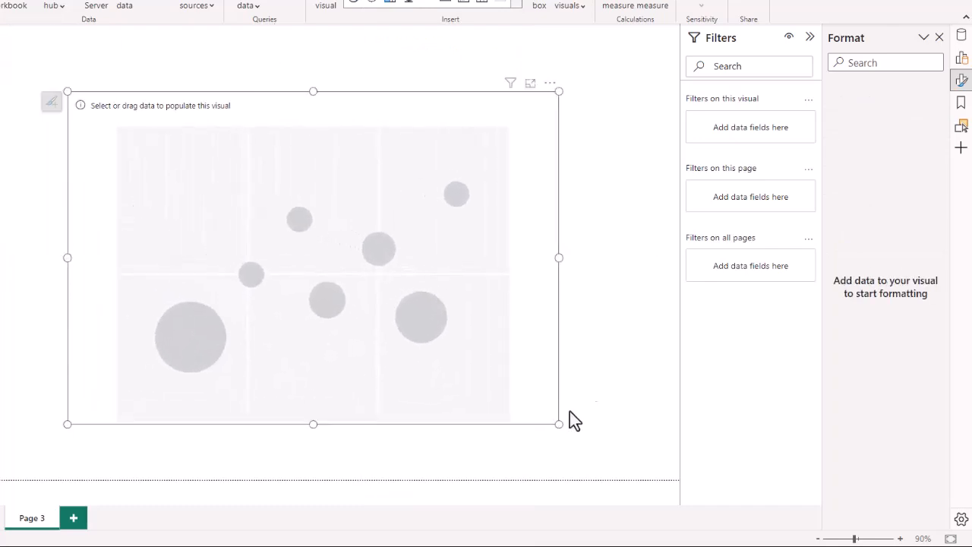
left_click(961, 59)
left_click(866, 138)
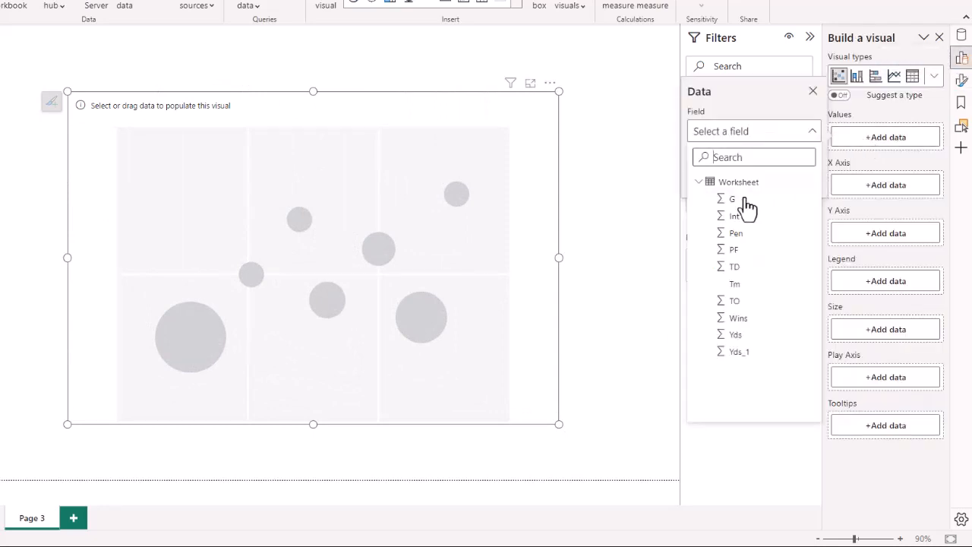
left_click(734, 284)
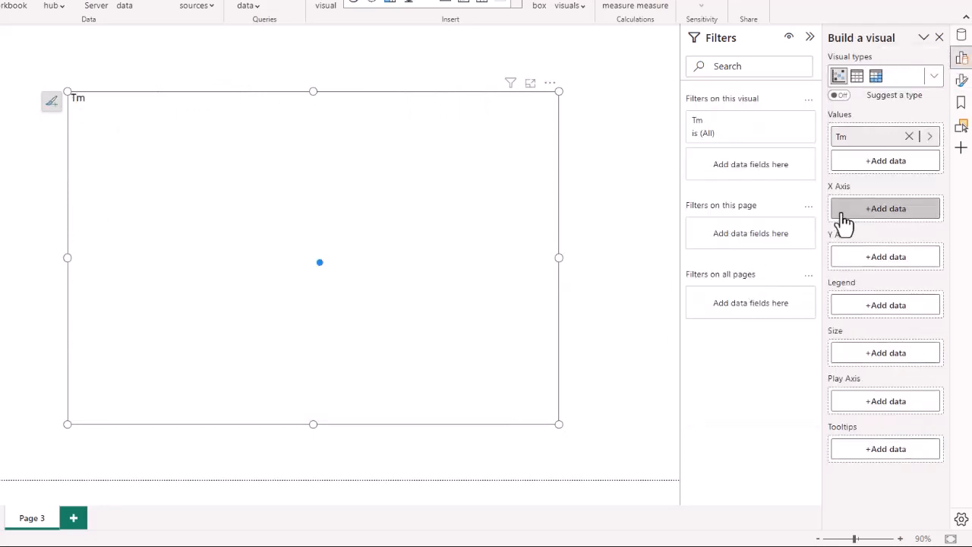
Step: Plot TO on the scatter chart's X axis and Wins on its Y axis
left_click(879, 219)
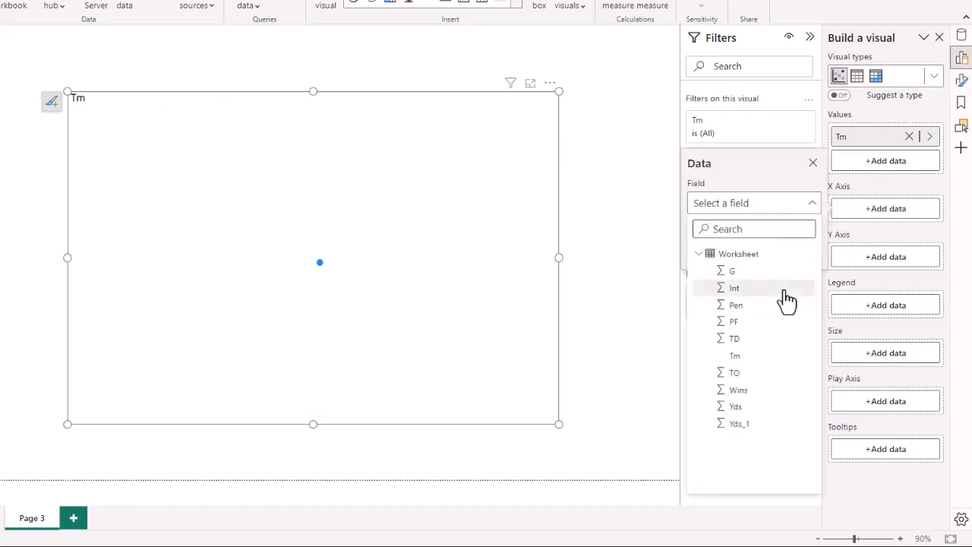
left_click(740, 378)
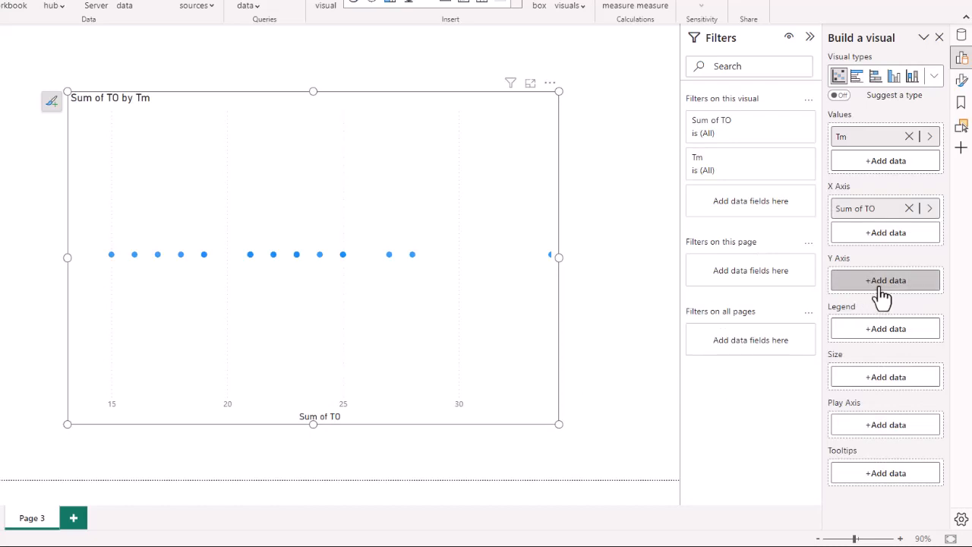
left_click(883, 281)
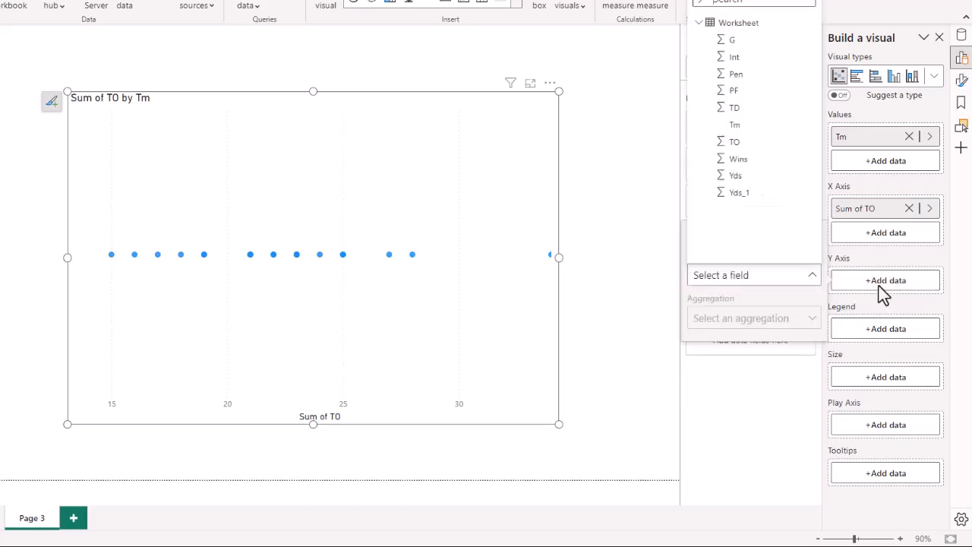
left_click(740, 161)
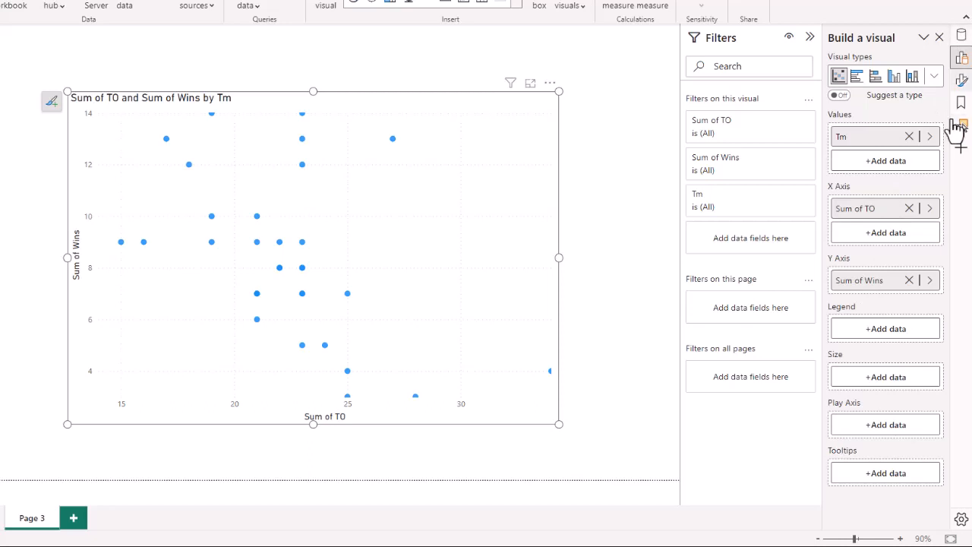
Step: Turn on the trend line and the category labels for the scatter chart of turnovers against wins
left_click(961, 82)
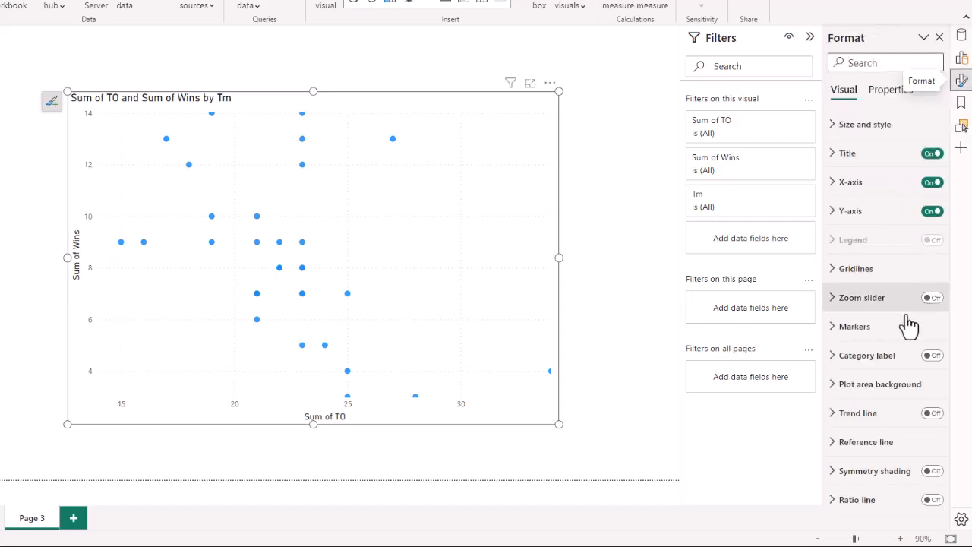
left_click(934, 414)
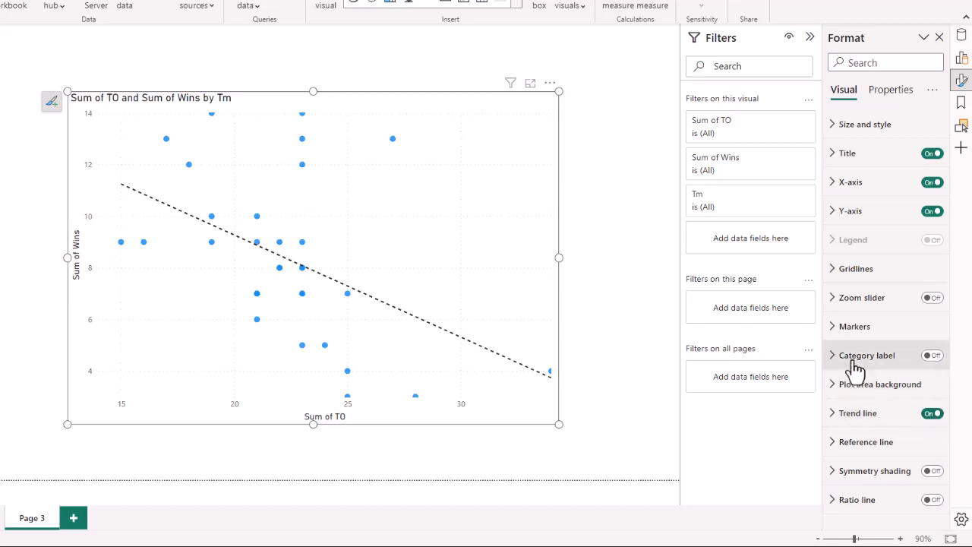
left_click(942, 358)
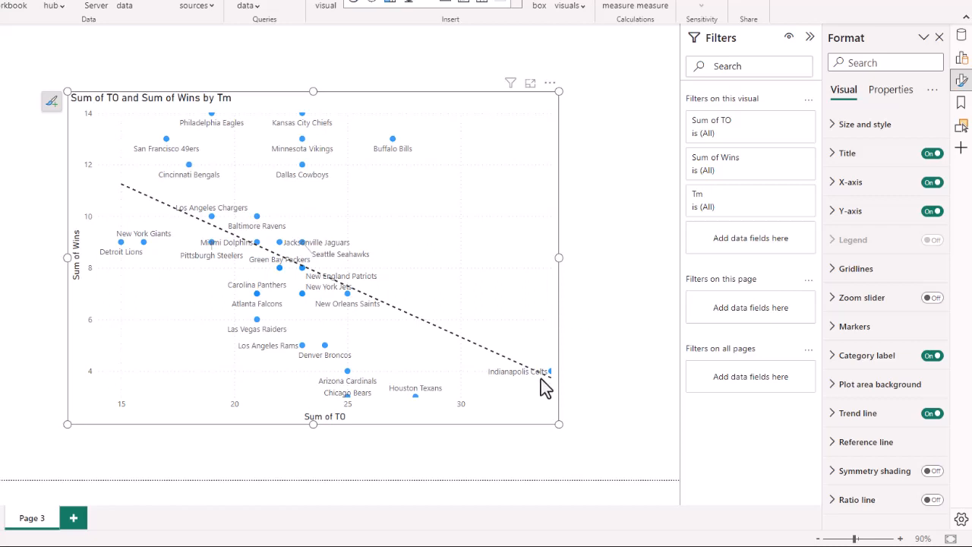
mouse_move(550, 371)
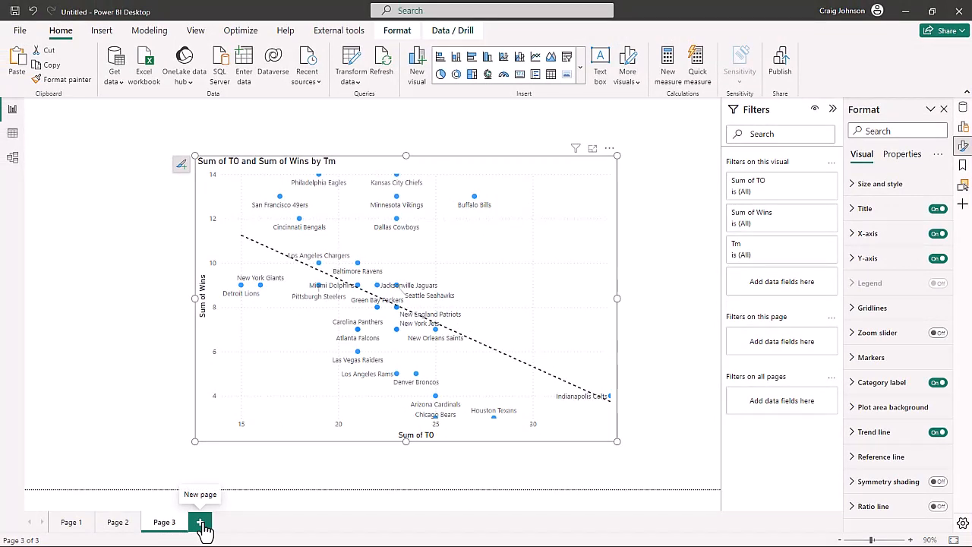
Step: Insert a scatter chart on a new report page, enlarged and moved to the middle of the canvas
left_click(202, 523)
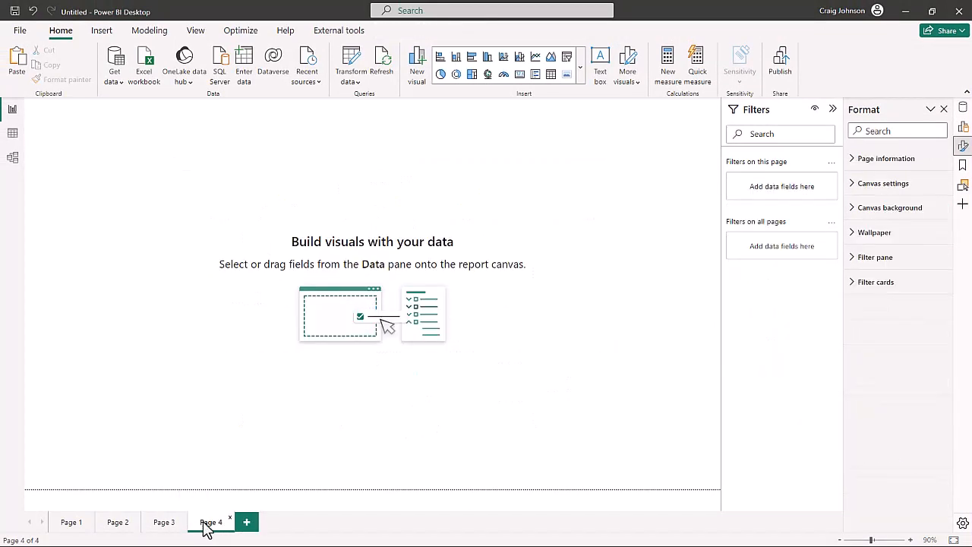
left_click(964, 127)
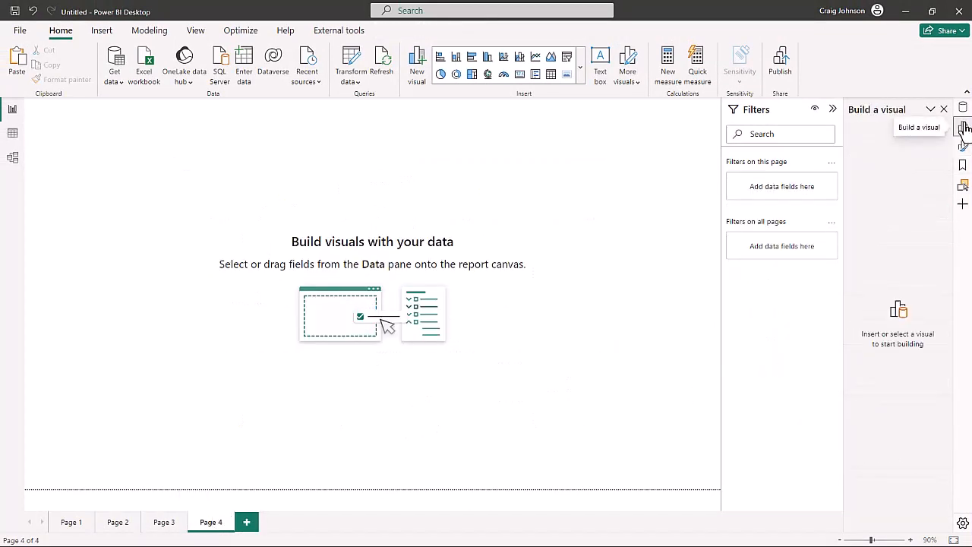
left_click(580, 70)
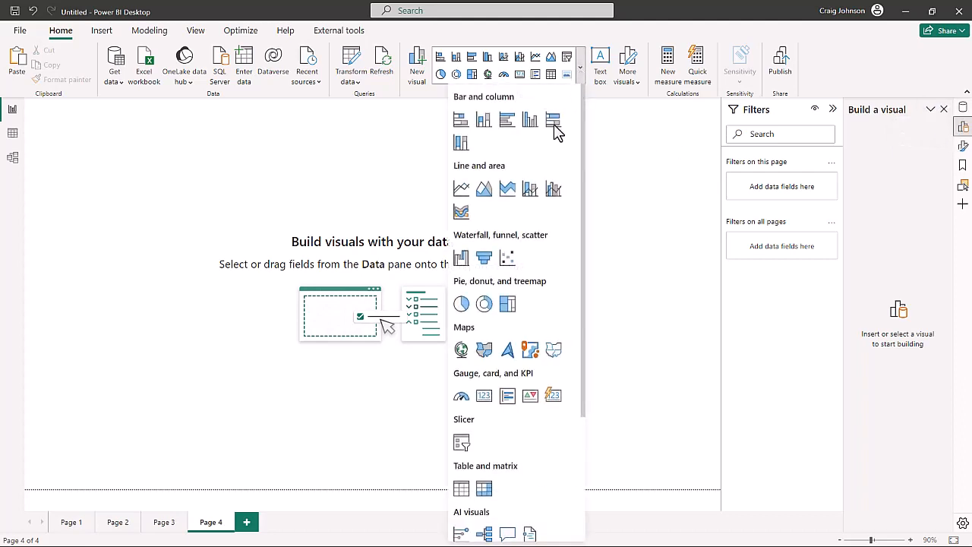
left_click(507, 258)
left_click_drag(181, 250, 406, 410)
left_click_drag(208, 123, 393, 165)
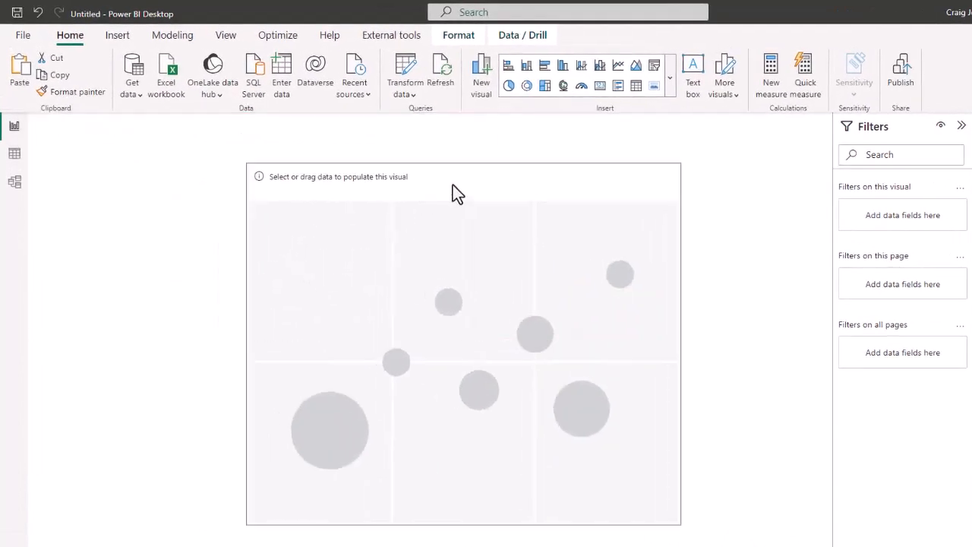
Step: Add Tm to the new scatter chart's values, with Wins on the Y axis and Int on the X axis
left_click(971, 220)
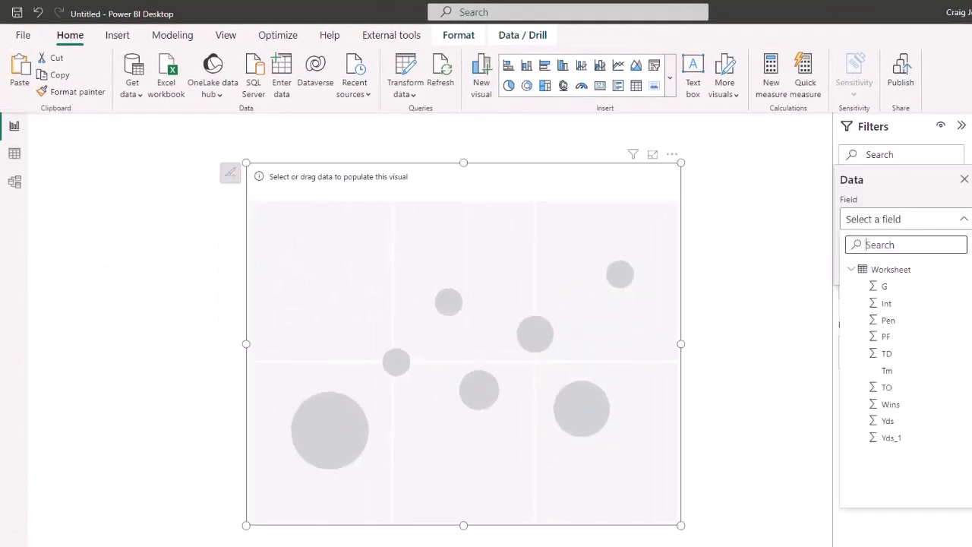
left_click(889, 373)
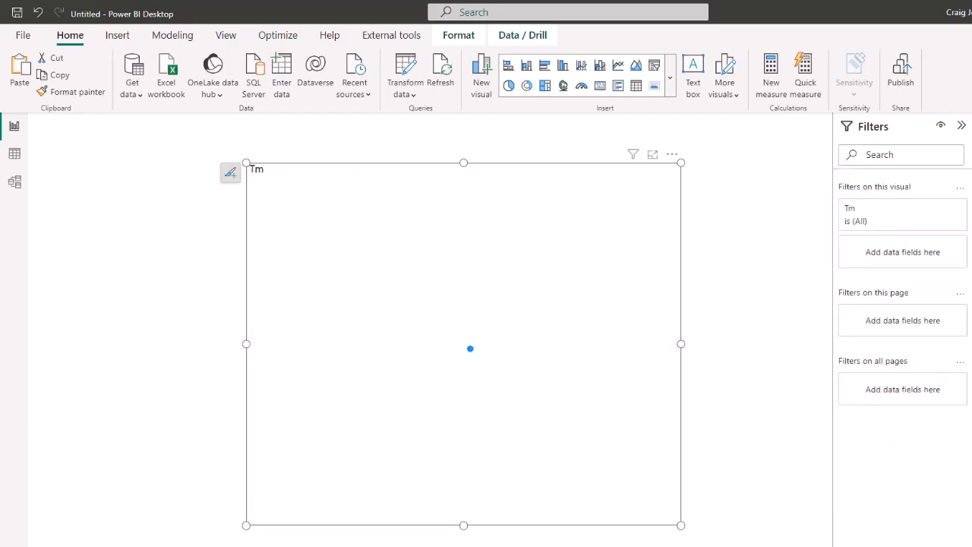
left_click(971, 342)
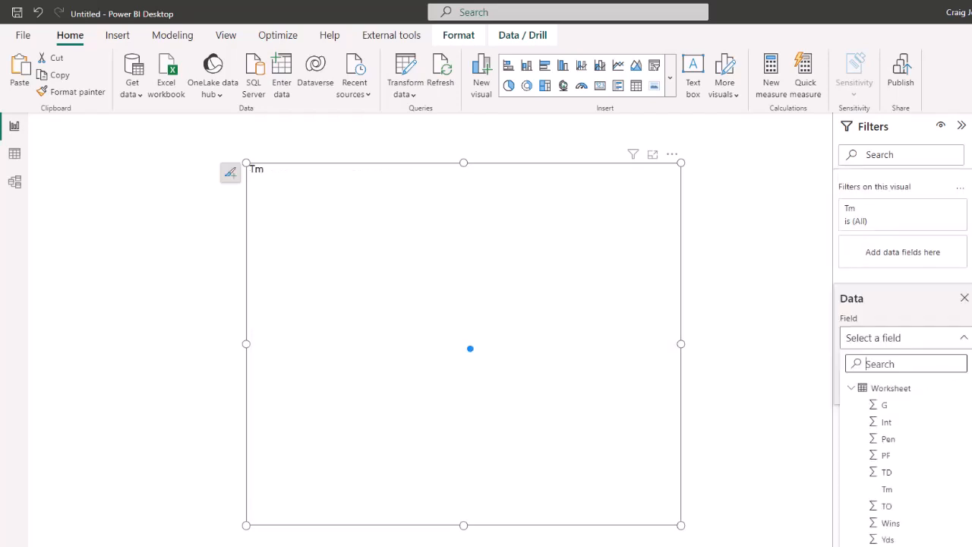
left_click(889, 524)
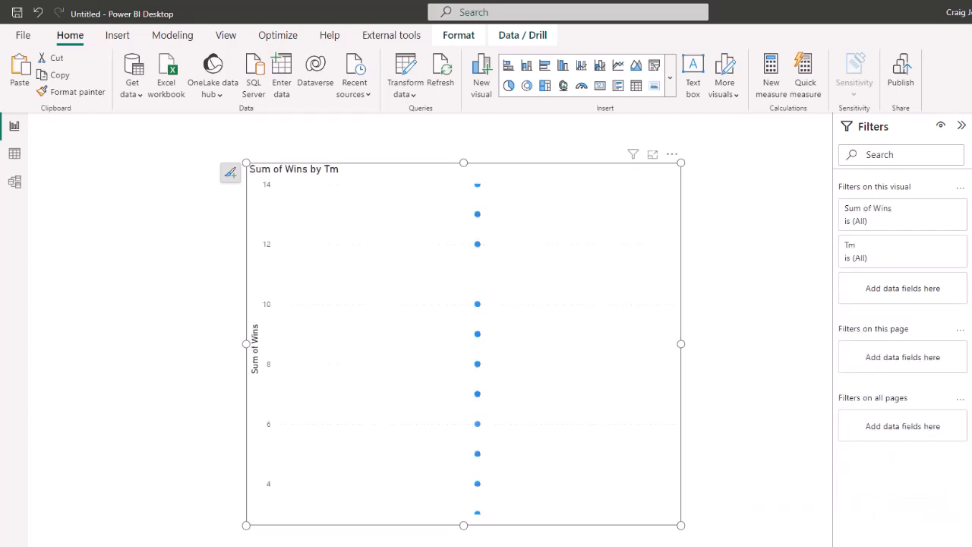
left_click(971, 295)
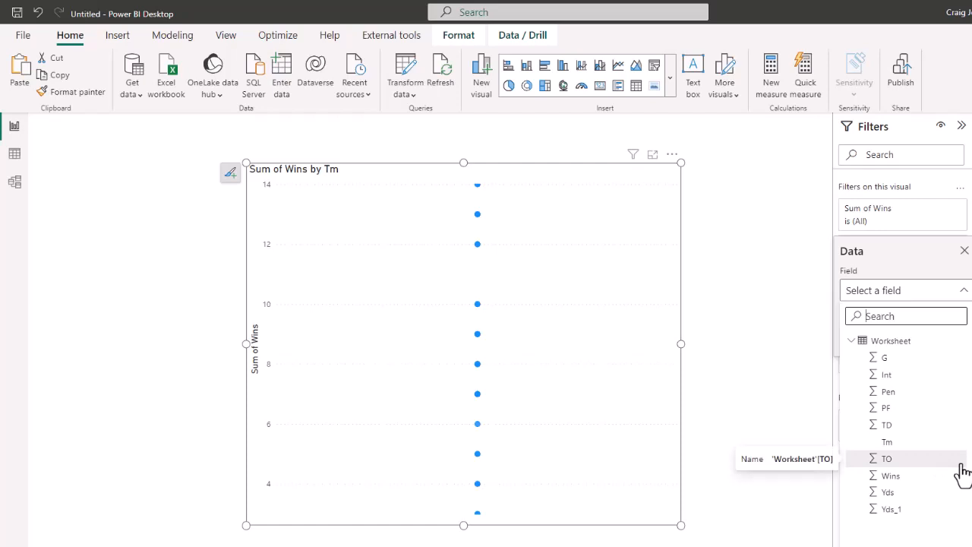
left_click(896, 379)
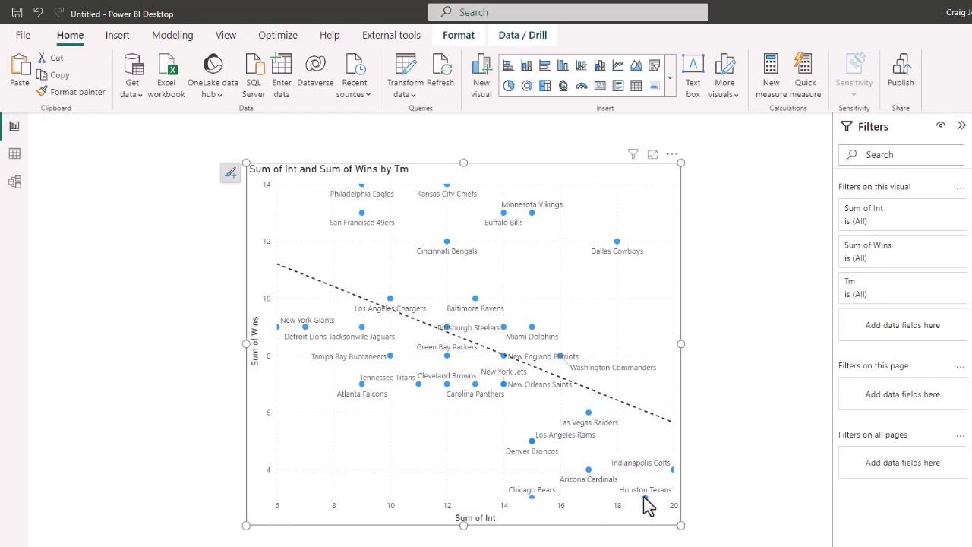
Step: Examine individual team markers on the interceptions chart and select the Points Scored vs Wins NFL chart on its page
mouse_move(643, 496)
mouse_move(278, 326)
mouse_move(363, 190)
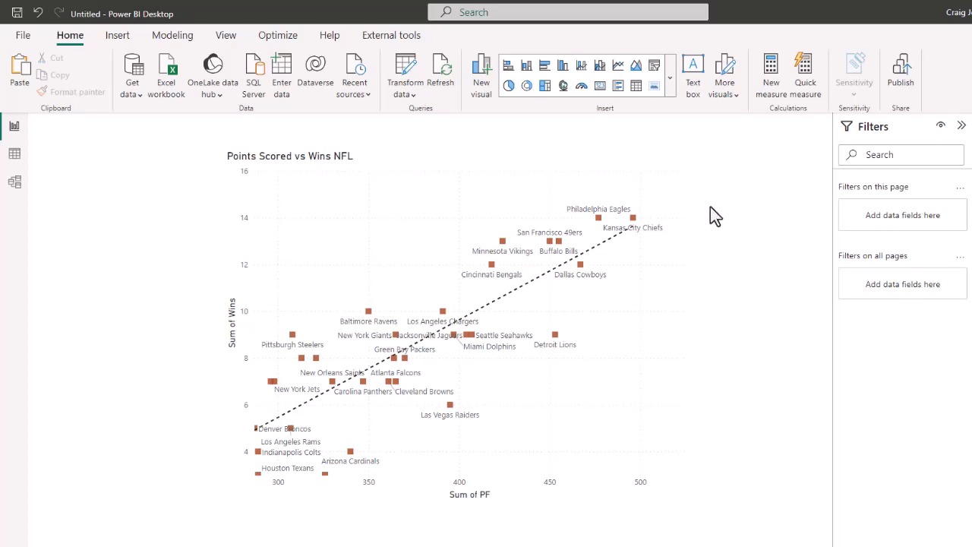
left_click(661, 199)
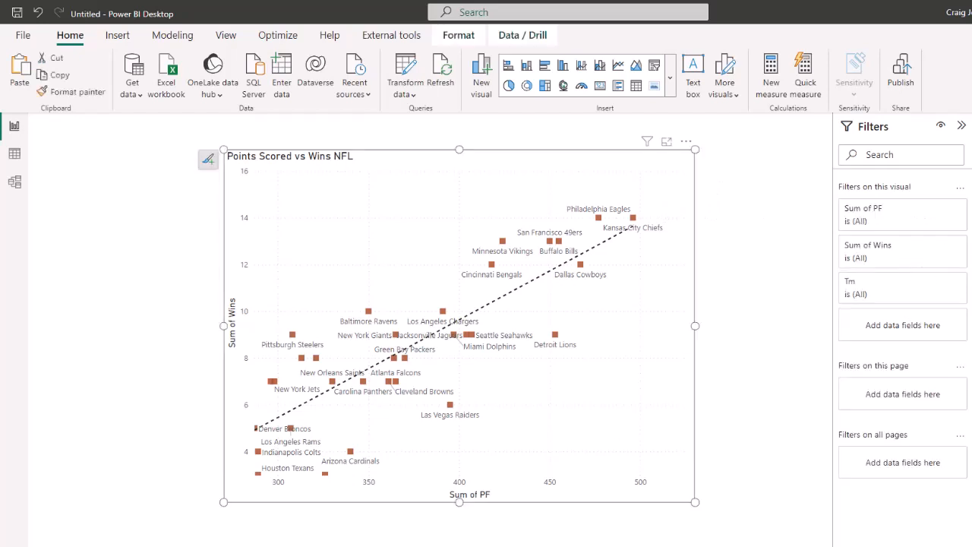